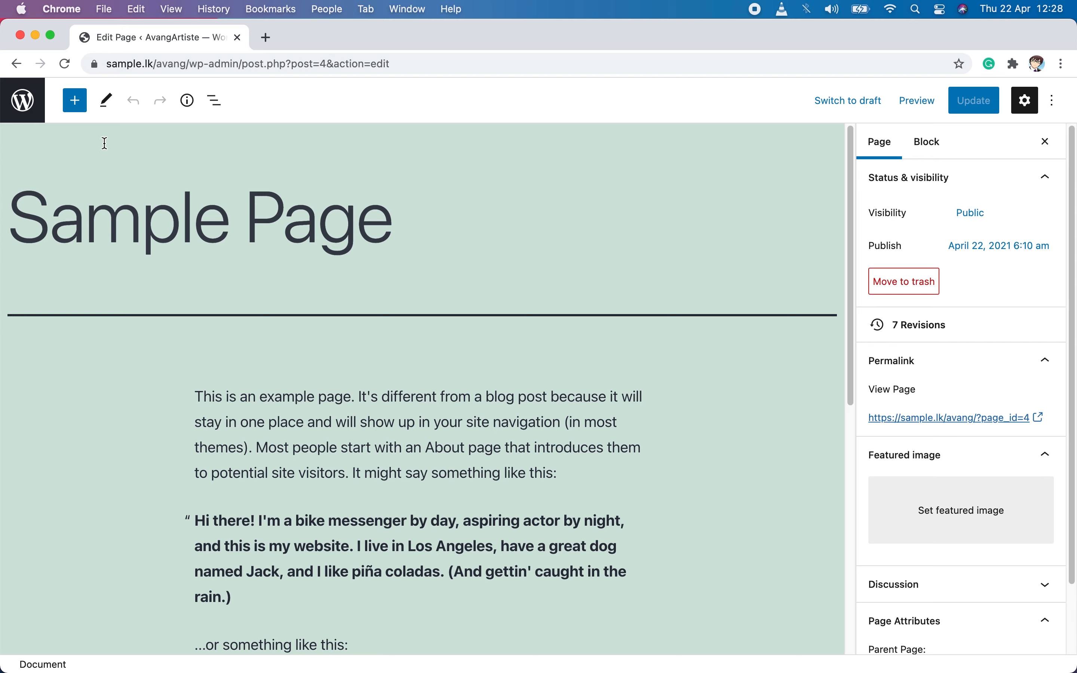
- Insert a WPForms block below the last paragraph of the Sample Page
scroll(105, 143, "down", 10)
left_click(610, 431)
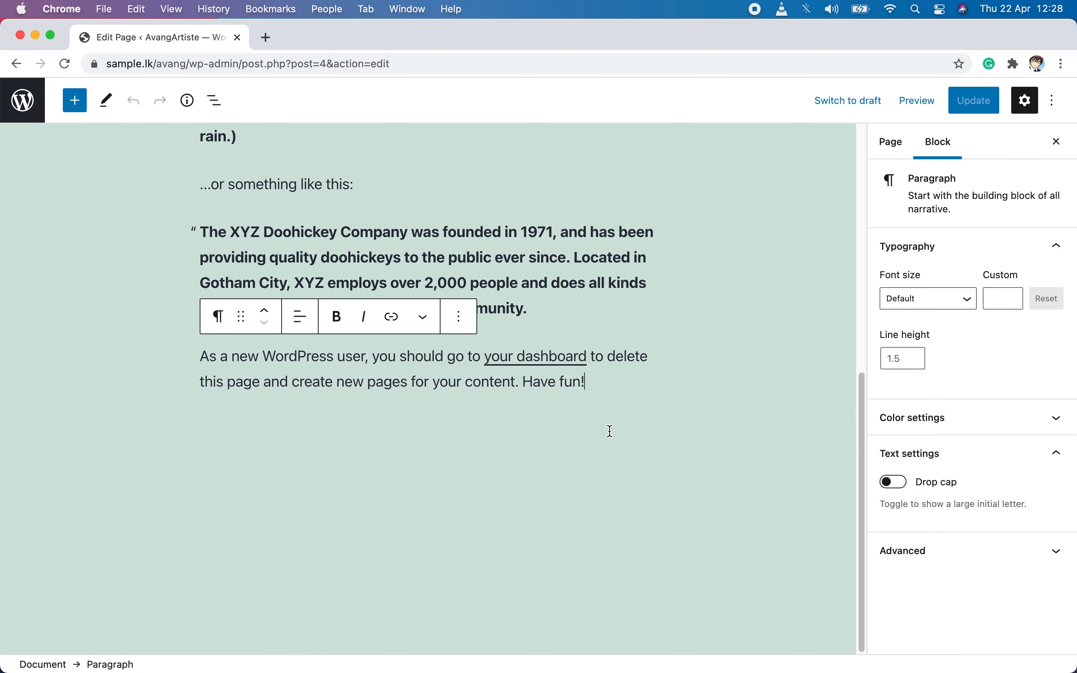
key("Return")
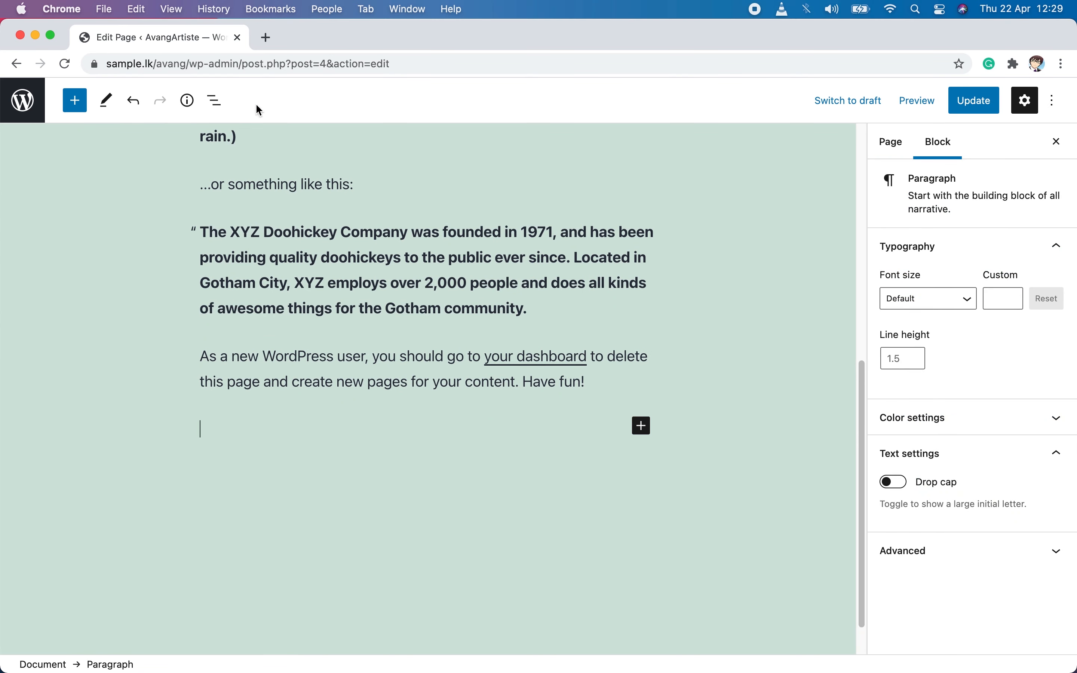
left_click(75, 100)
scroll(156, 385, "down", 15)
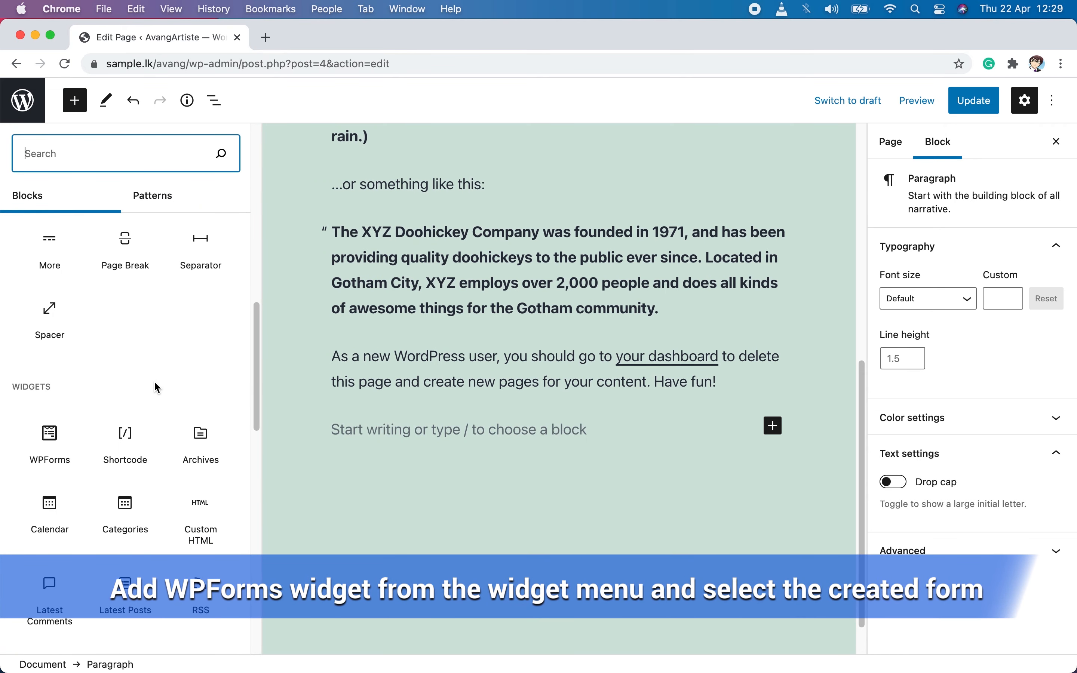
scroll(156, 383, "down", 5)
scroll(121, 401, "up", 2)
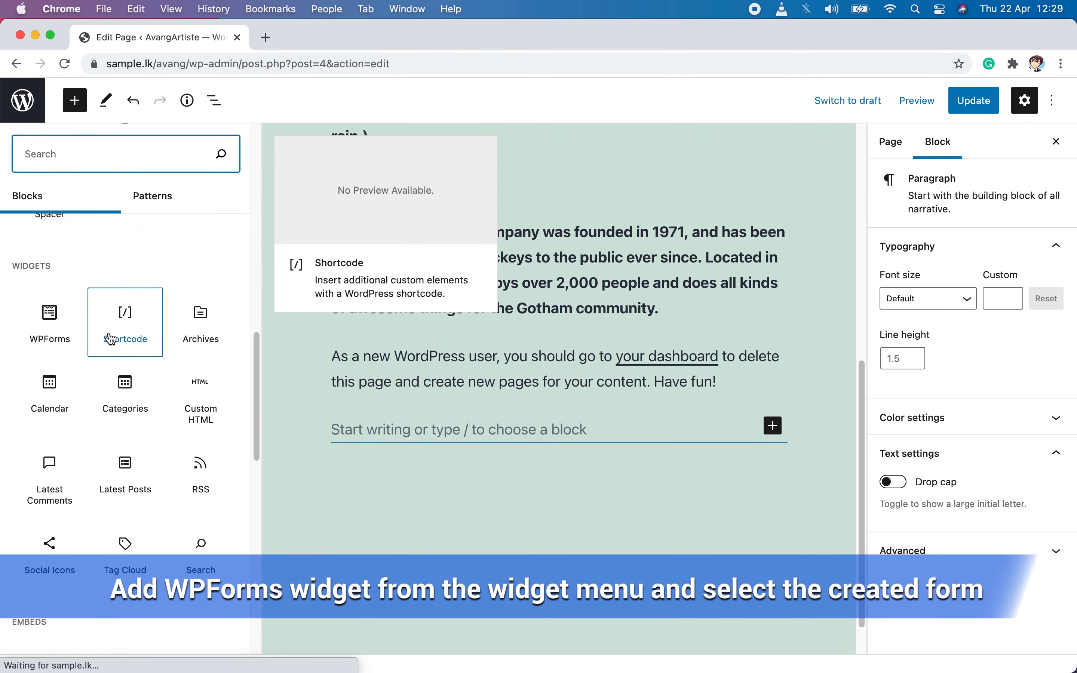
left_click(46, 315)
- Choose the Free Class Access Pass form for the WPForms block and update the page
left_click(337, 572)
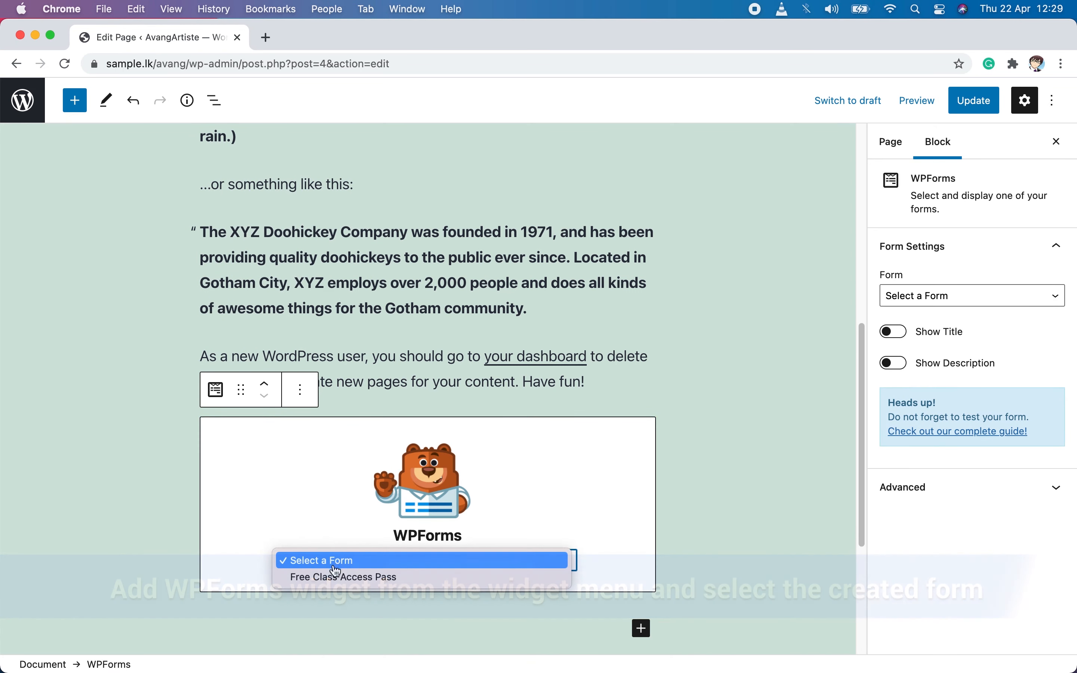
left_click(337, 577)
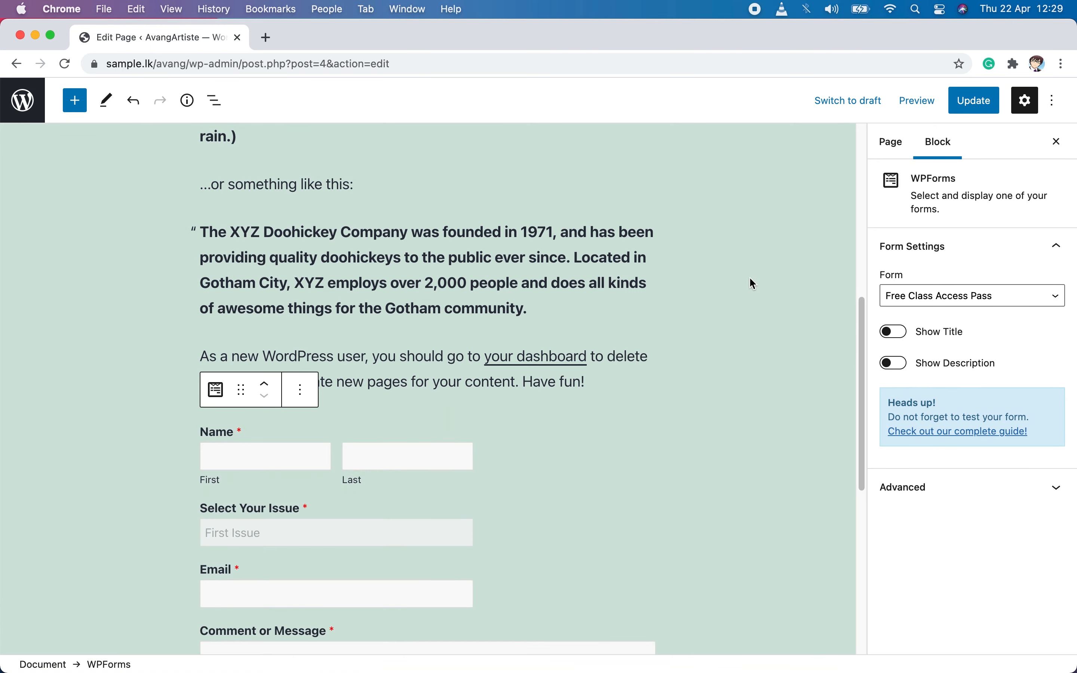
scroll(676, 386, "down", 3)
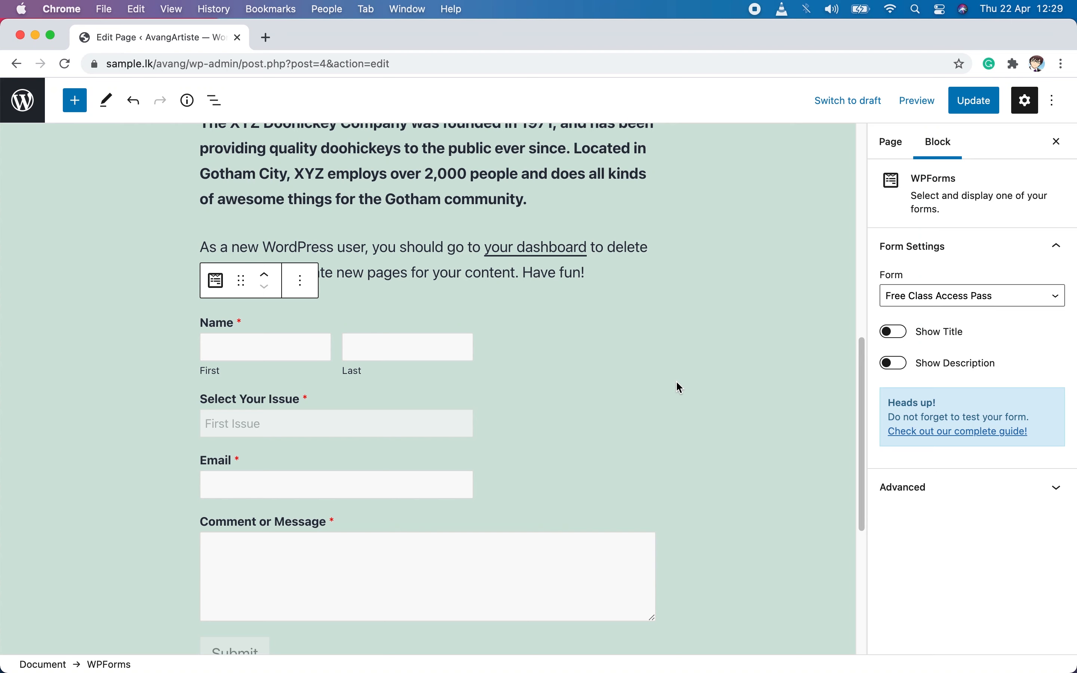
left_click(962, 101)
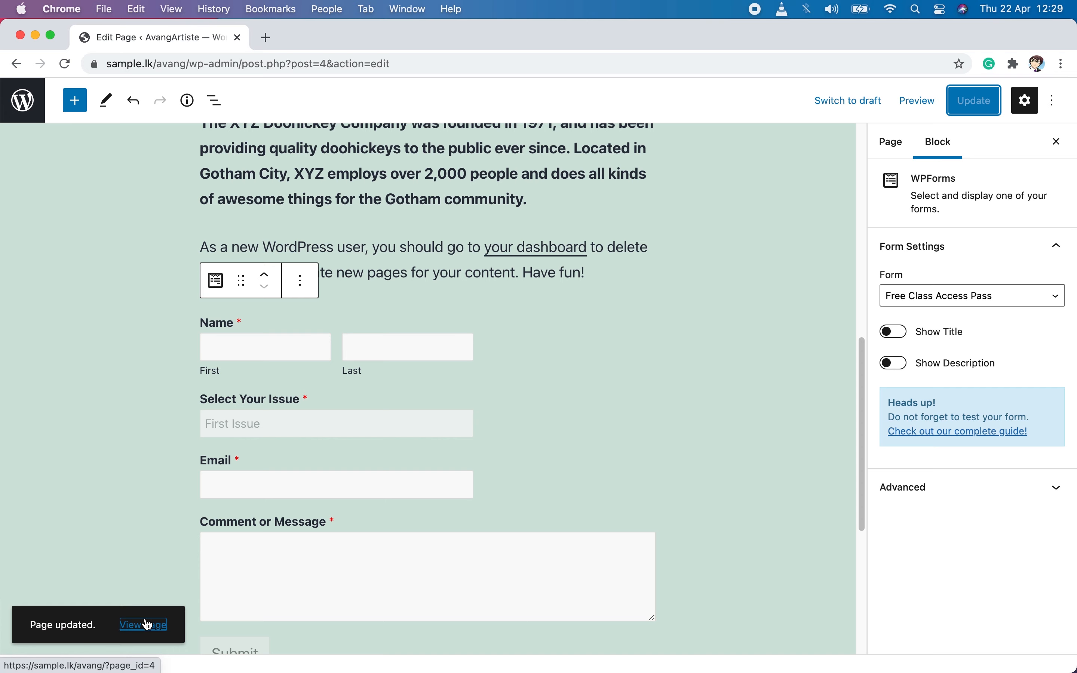
- Open the updated Sample Page in a new browser tab and go to its embedded form
left_click(144, 625, "super")
left_click(350, 45)
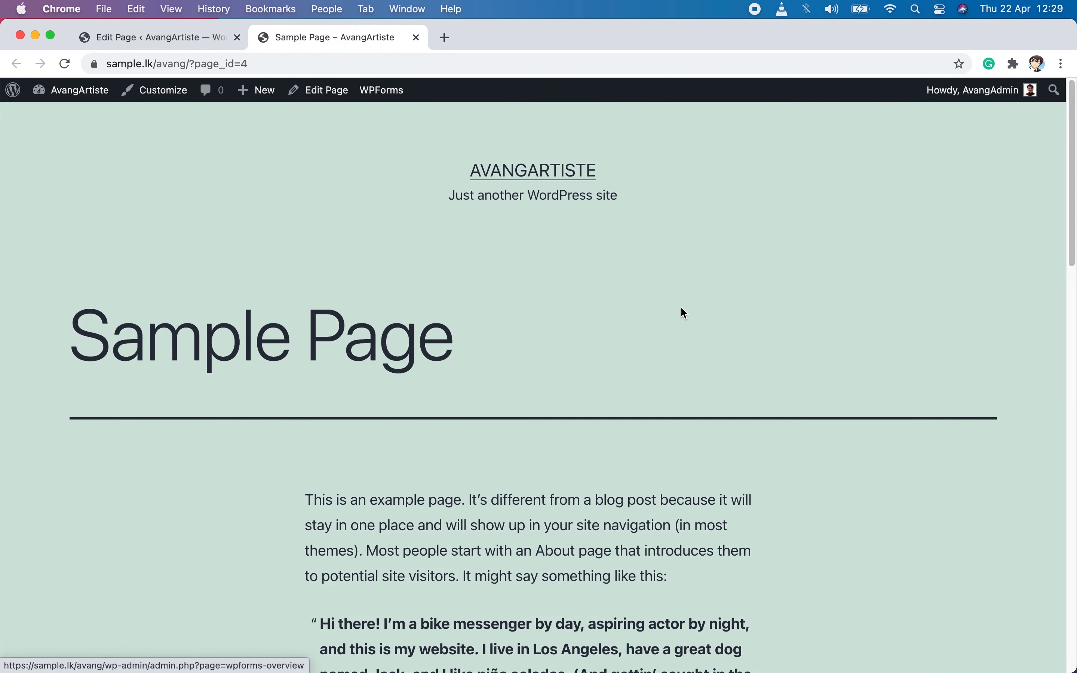
scroll(638, 418, "down", 8)
scroll(637, 419, "down", 10)
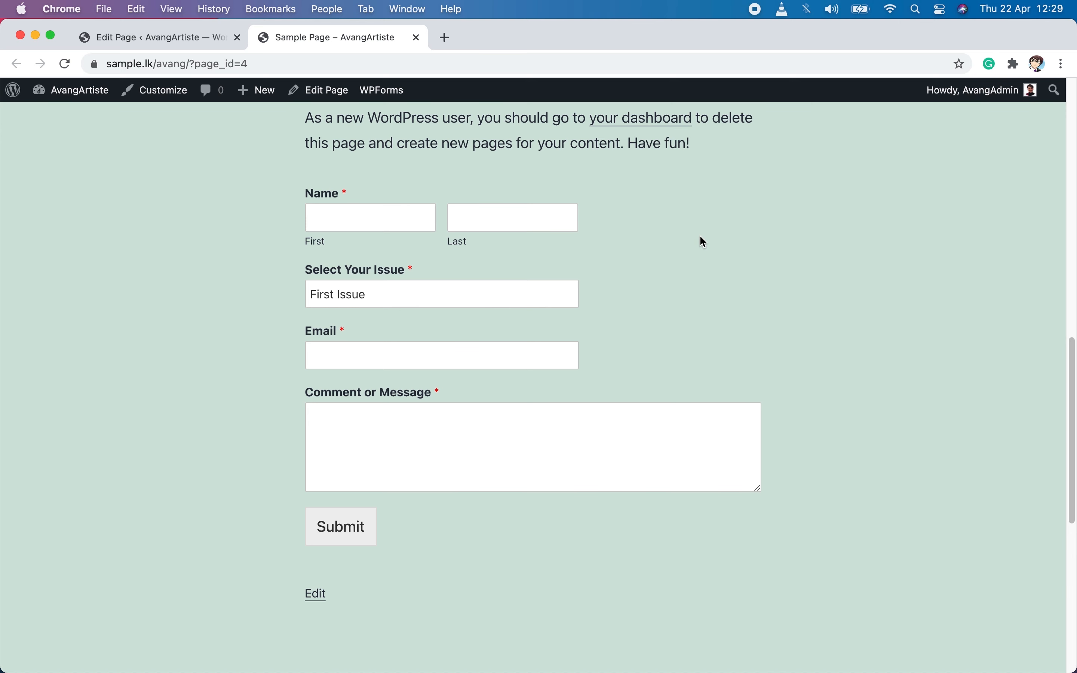
- Examine the name, email and comment fields of the embedded form on the live page
left_click(481, 216)
left_click(413, 211)
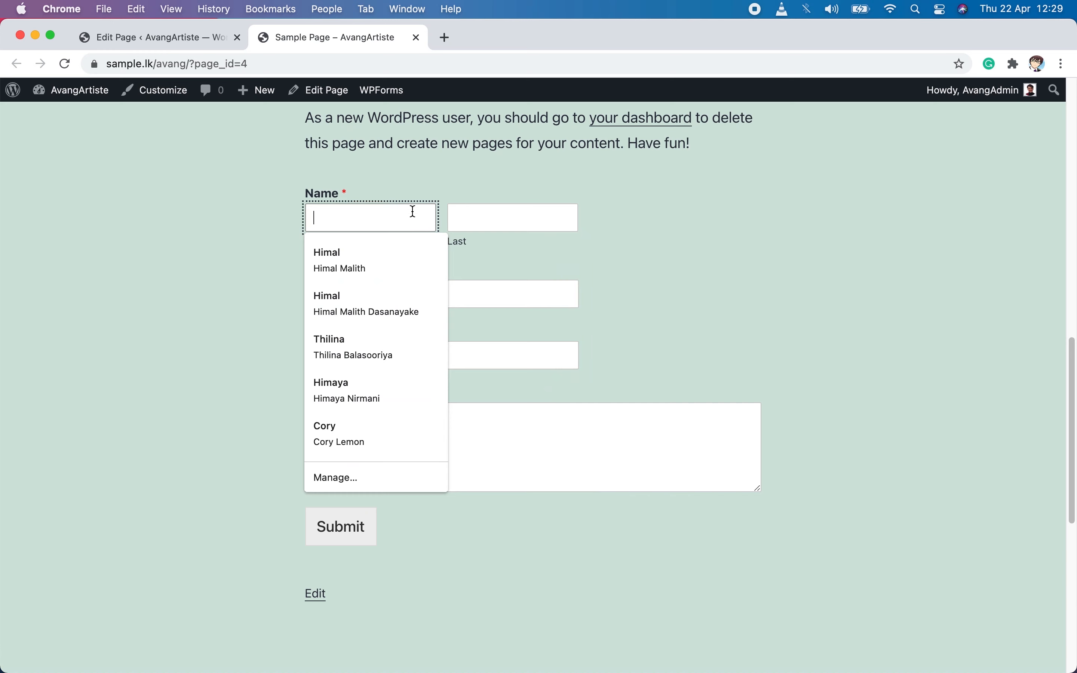
left_click(681, 245)
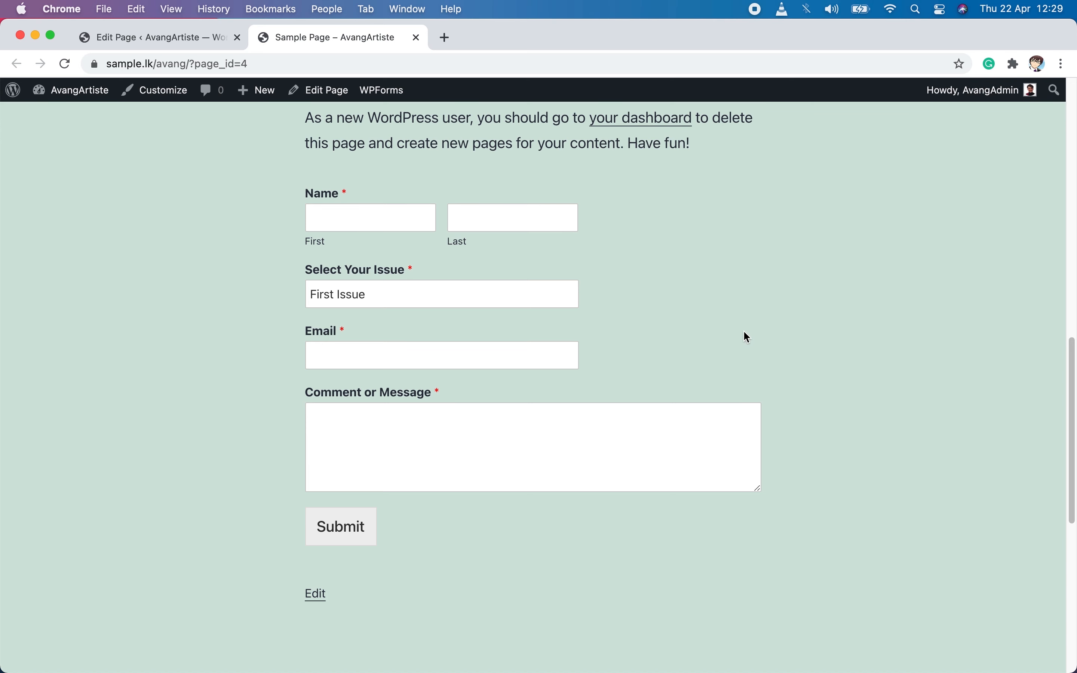
left_click(570, 449)
left_click(478, 358)
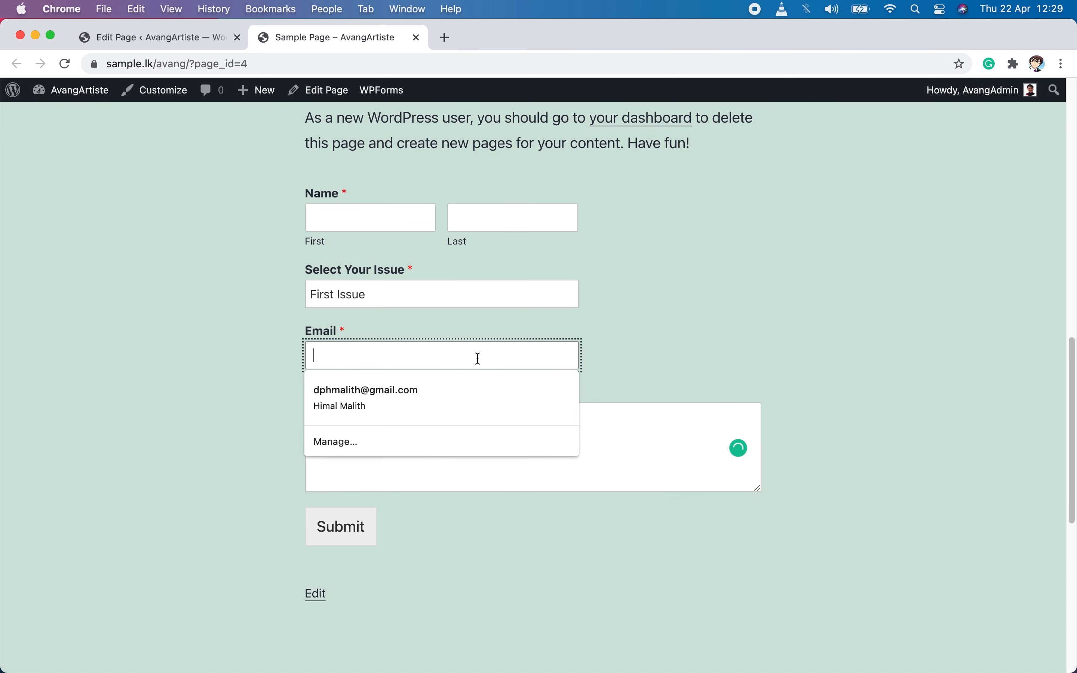
left_click(572, 215)
left_click(353, 220)
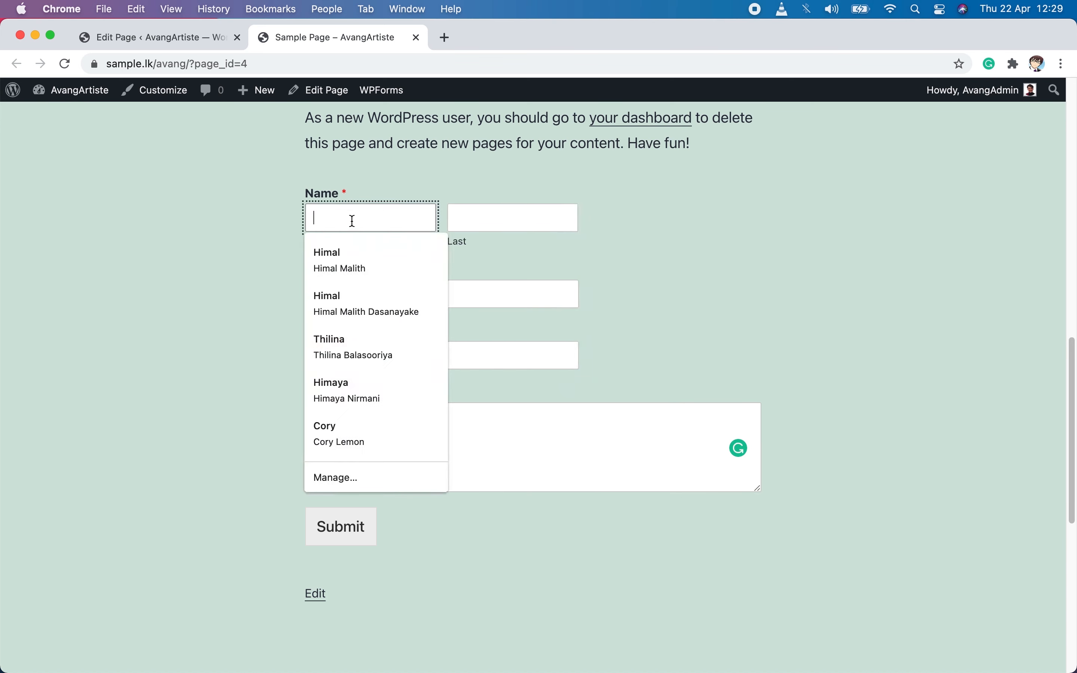
left_click(760, 238)
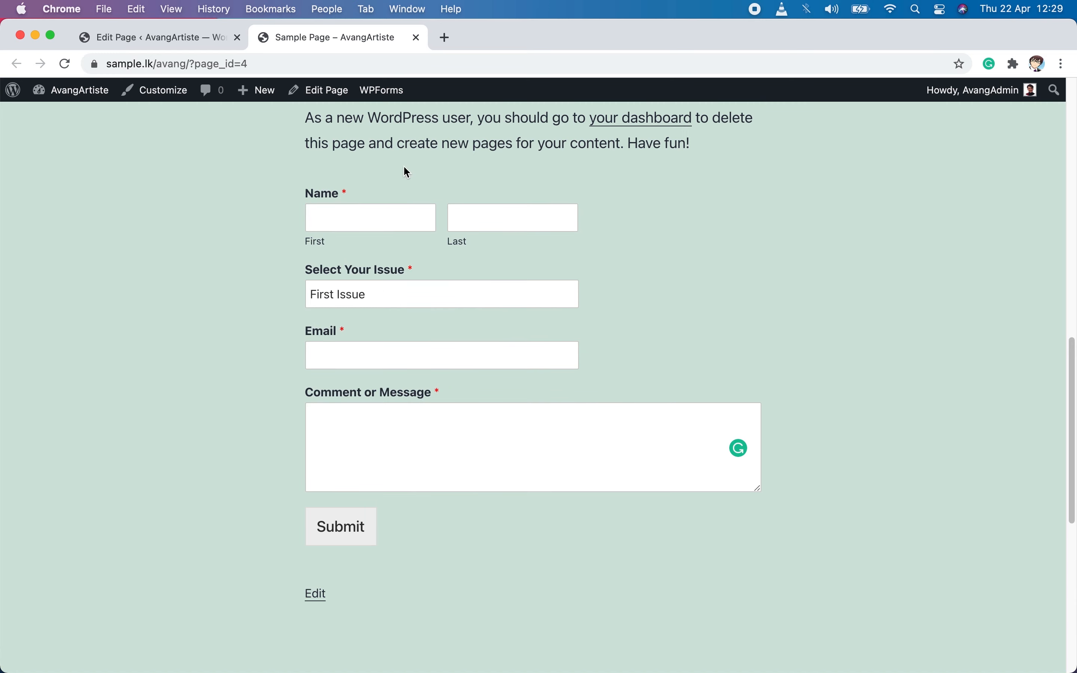
- Return to the WordPress admin and open the Free Class Access Pass form from the WPForms forms list
left_click(135, 36)
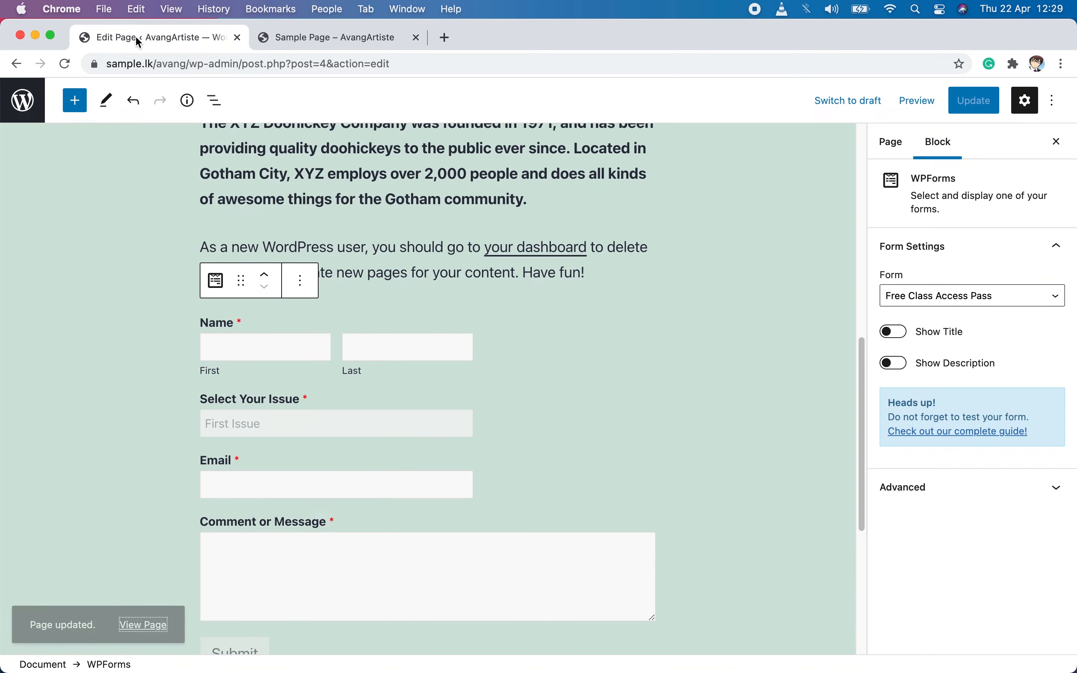
left_click(18, 101)
mouse_move(80, 319)
left_click(159, 314)
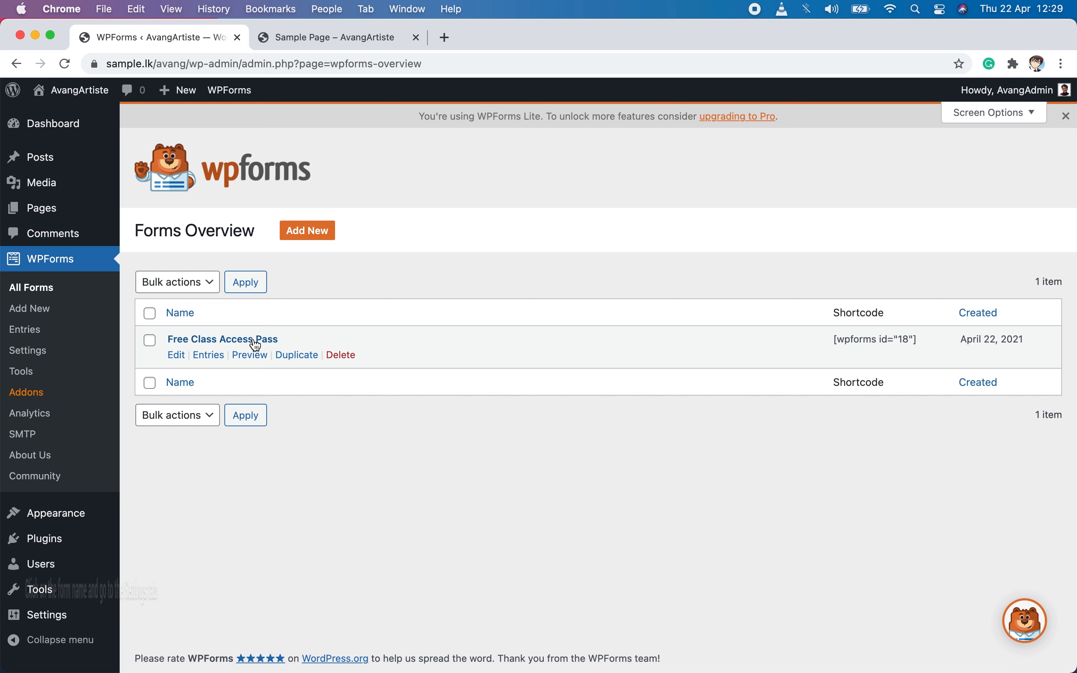
left_click(224, 339)
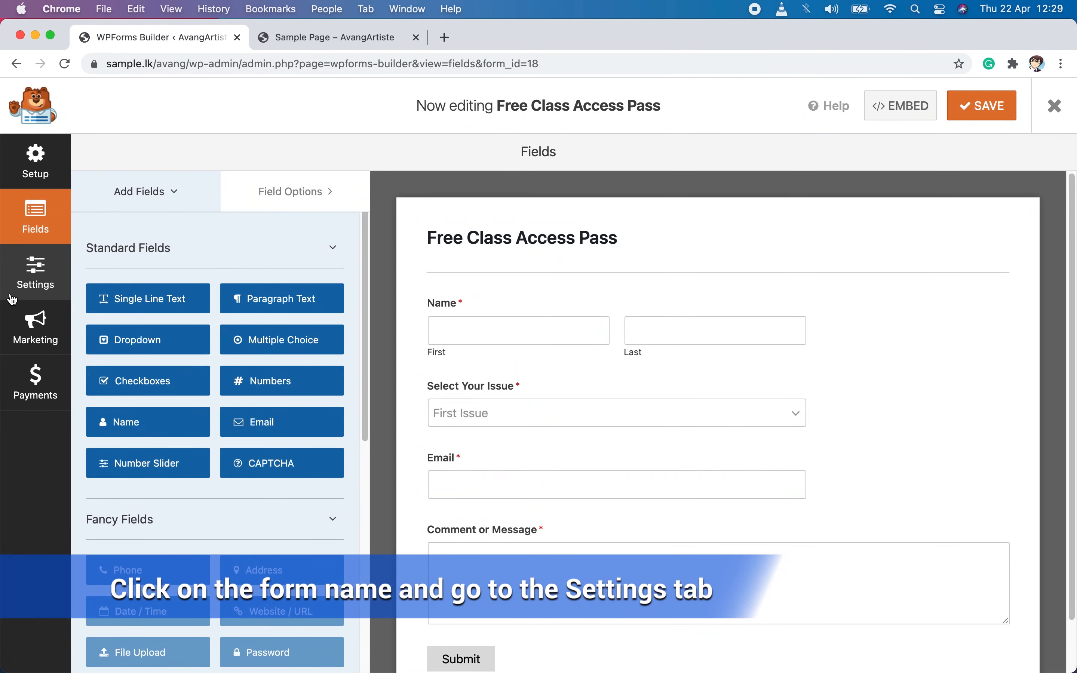
- Review the form's General settings, including the form CSS class, submit button text and anti-spam options
left_click(26, 278)
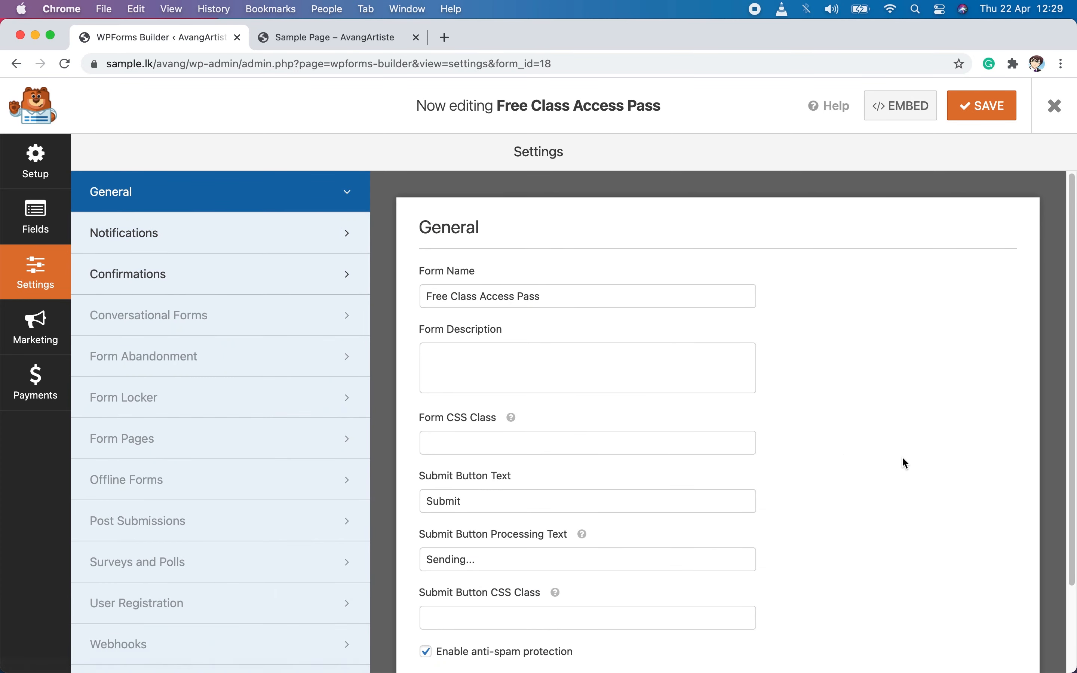
scroll(902, 443, "down", 3)
scroll(903, 443, "up", 3)
scroll(769, 416, "down", 2)
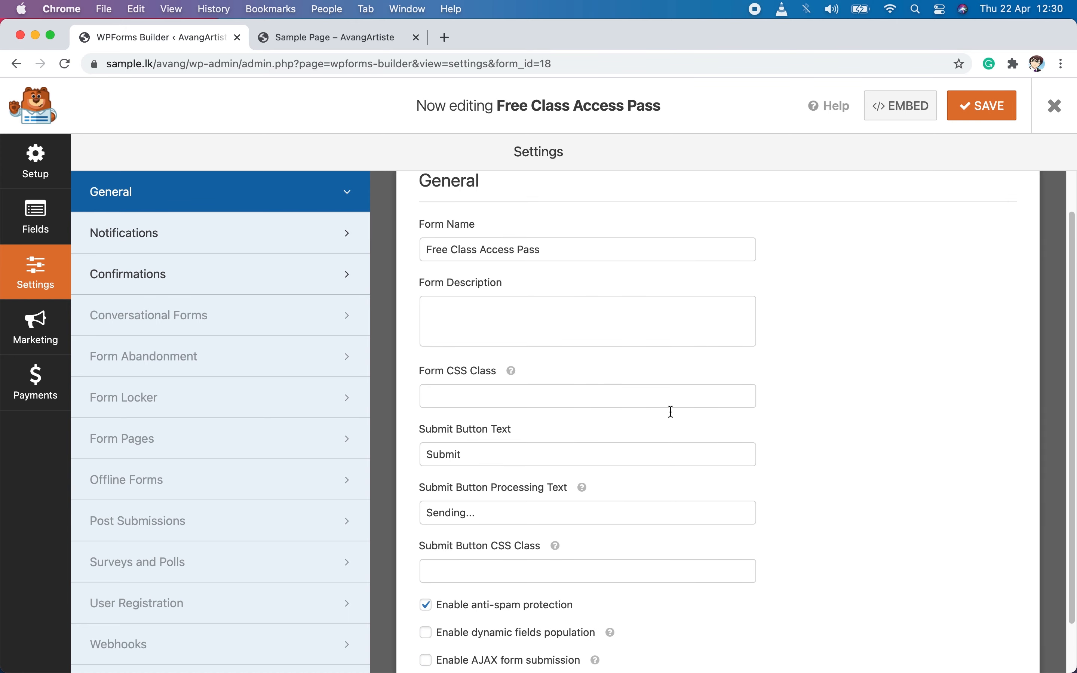
scroll(670, 414, "down", 2)
left_click(547, 341)
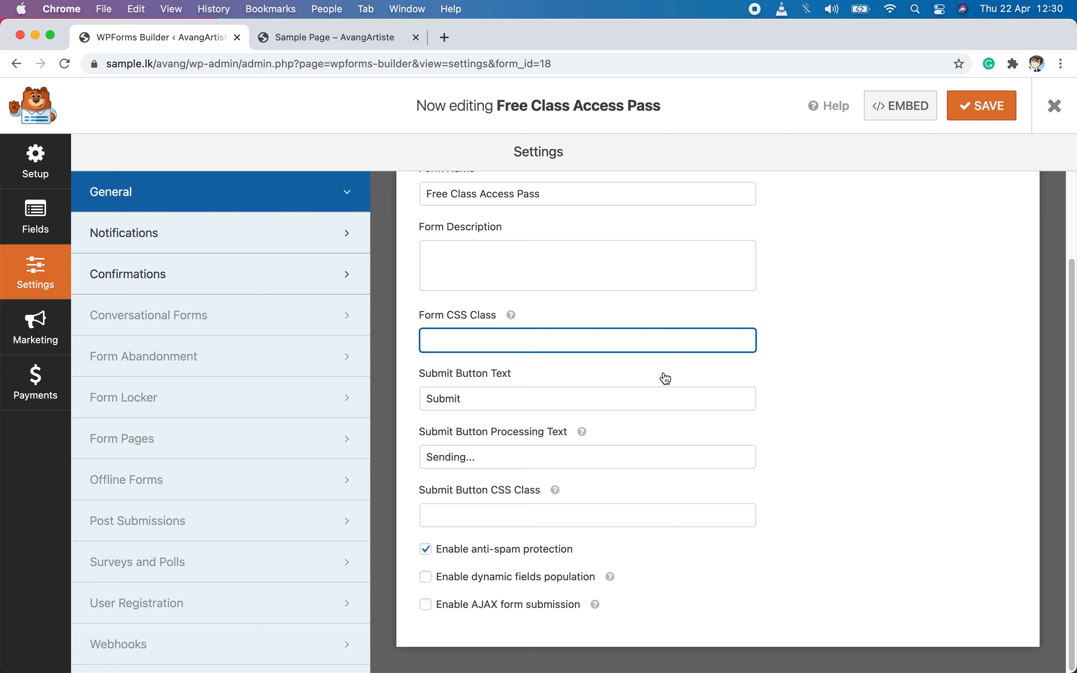
left_click(511, 392)
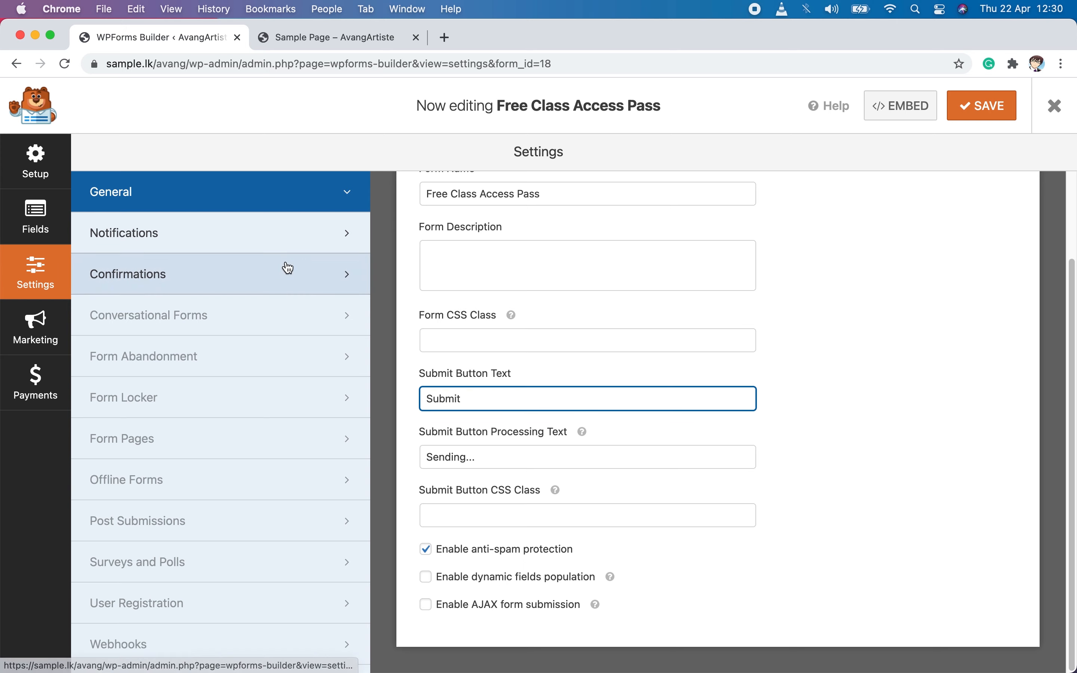
- Review the form's default notification settings, including the From Email, Reply-To and Message fields
left_click(136, 241)
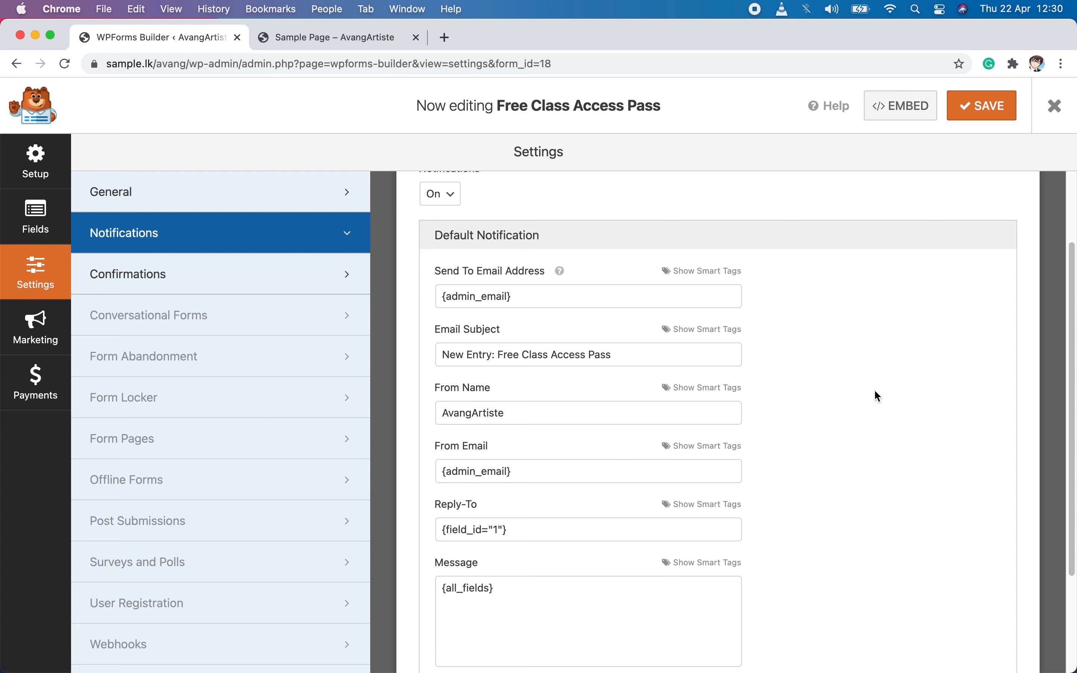
scroll(879, 398, "up", 3)
scroll(883, 405, "down", 3)
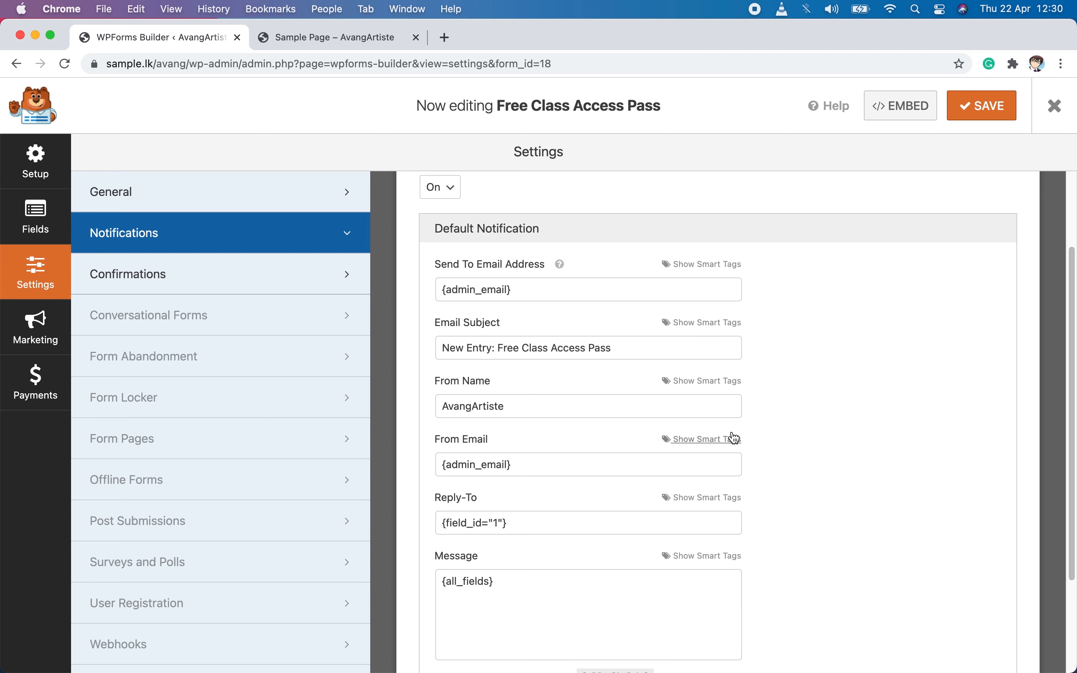
scroll(698, 497, "down", 3)
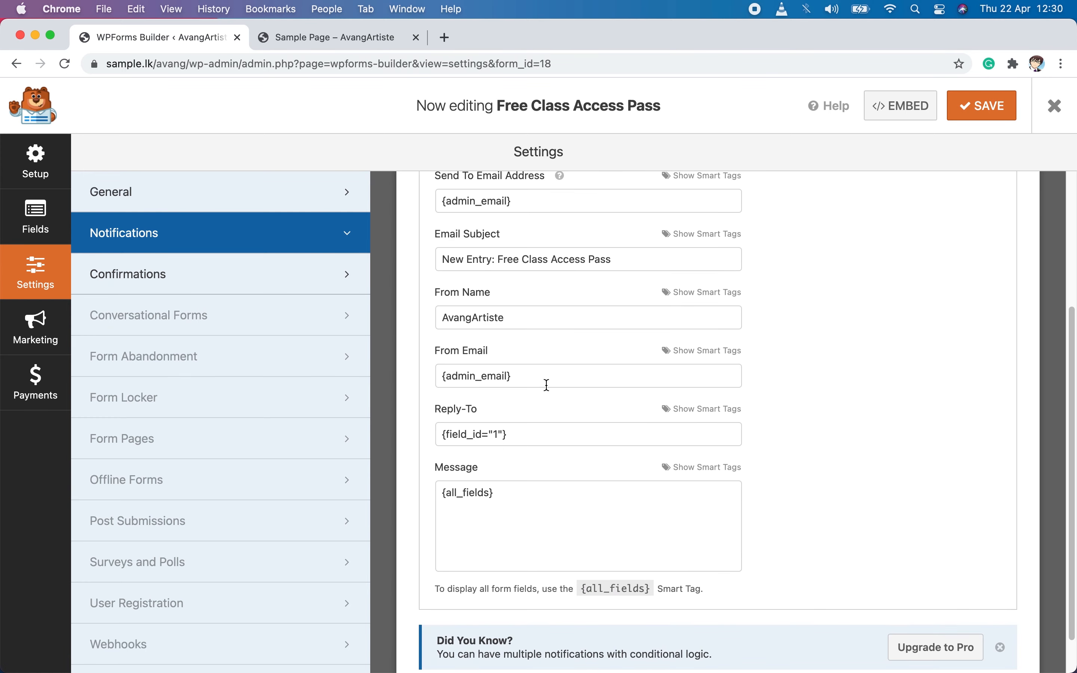
left_click(554, 377)
left_click(909, 405)
scroll(906, 404, "down", 2)
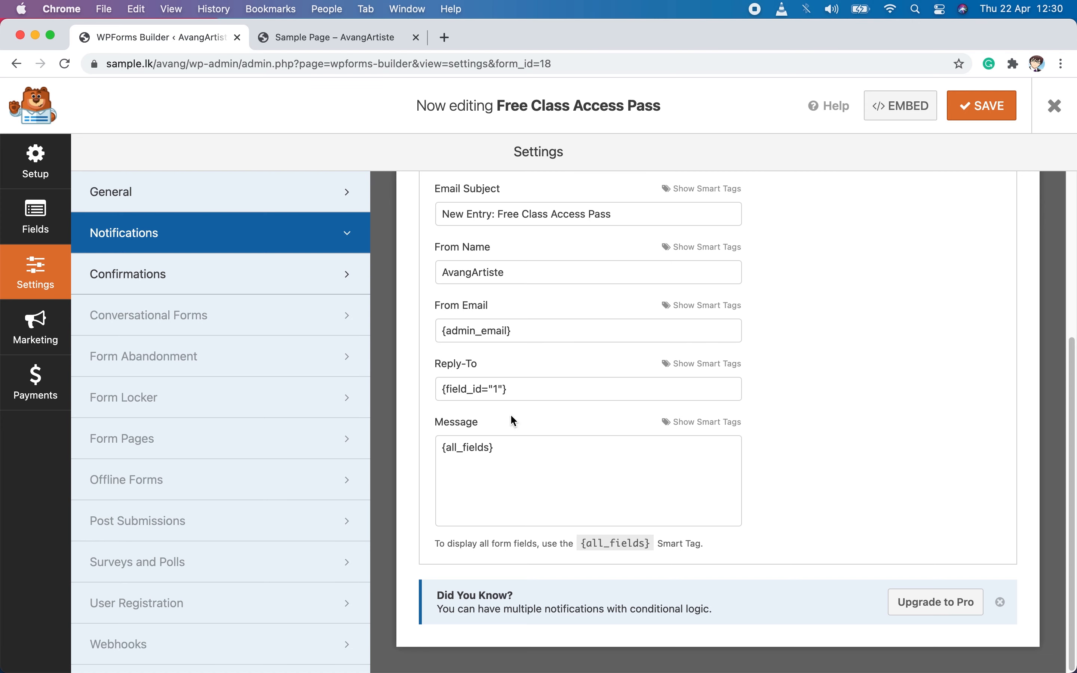
left_click(539, 390)
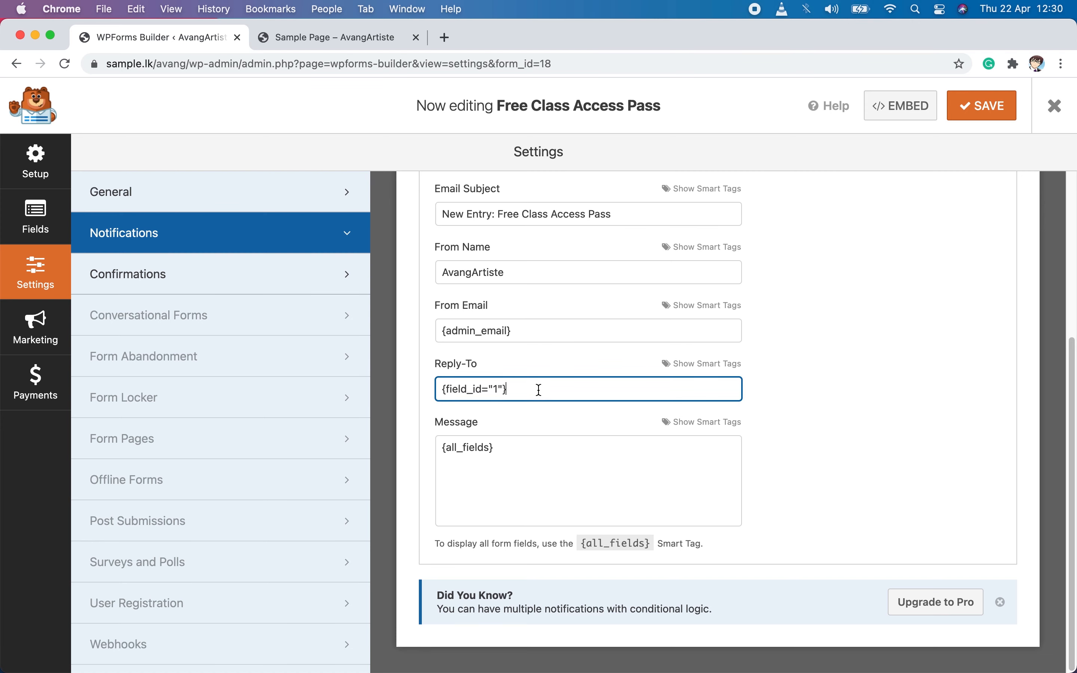
left_click(803, 433)
- Inspect the options of the form's Name and Email fields to check their field IDs
left_click(56, 225)
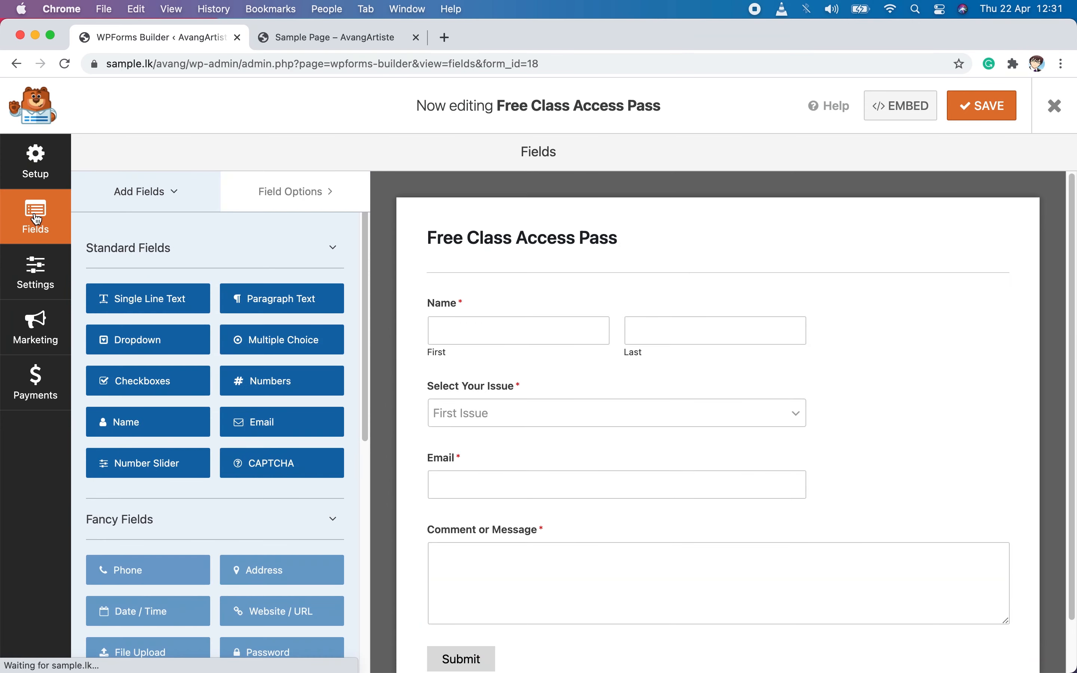
left_click(471, 341)
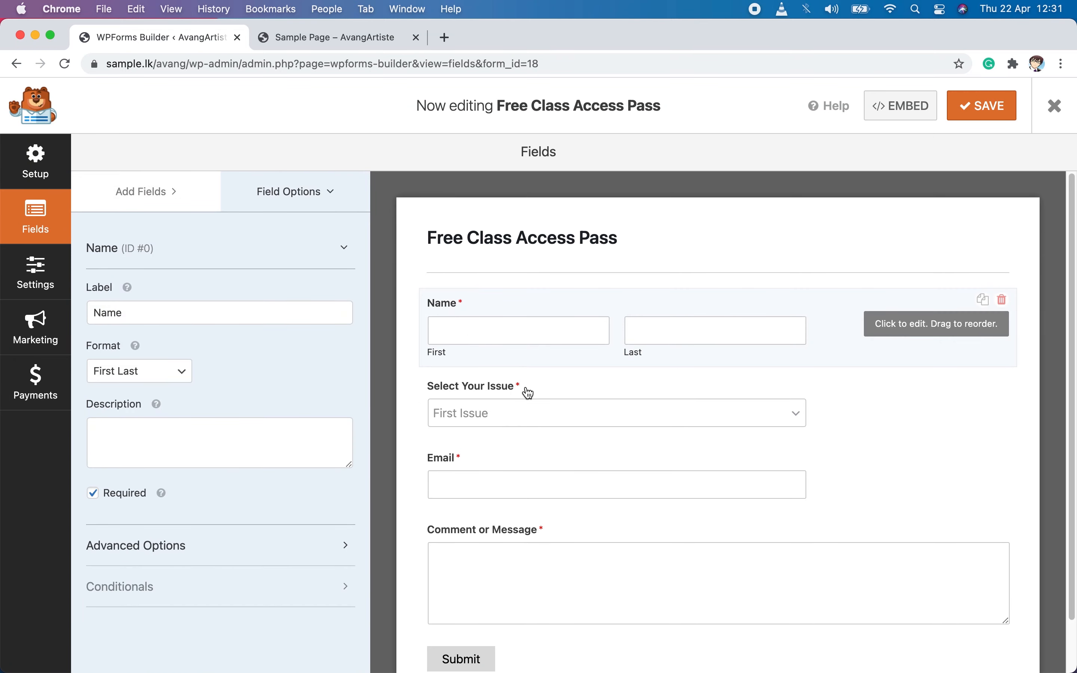
scroll(561, 396, "down", 1)
left_click(527, 447)
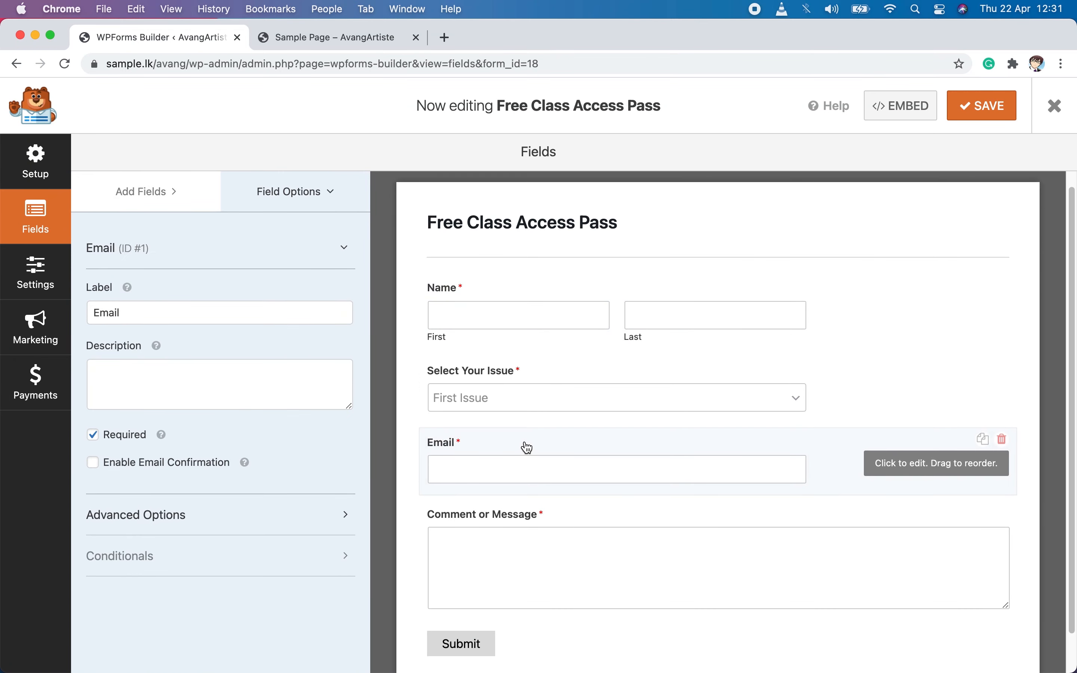
left_click(135, 255)
left_click(132, 248)
- Return to the notification settings and compare the Reply-To smart tag with the Email field's ID
left_click(44, 290)
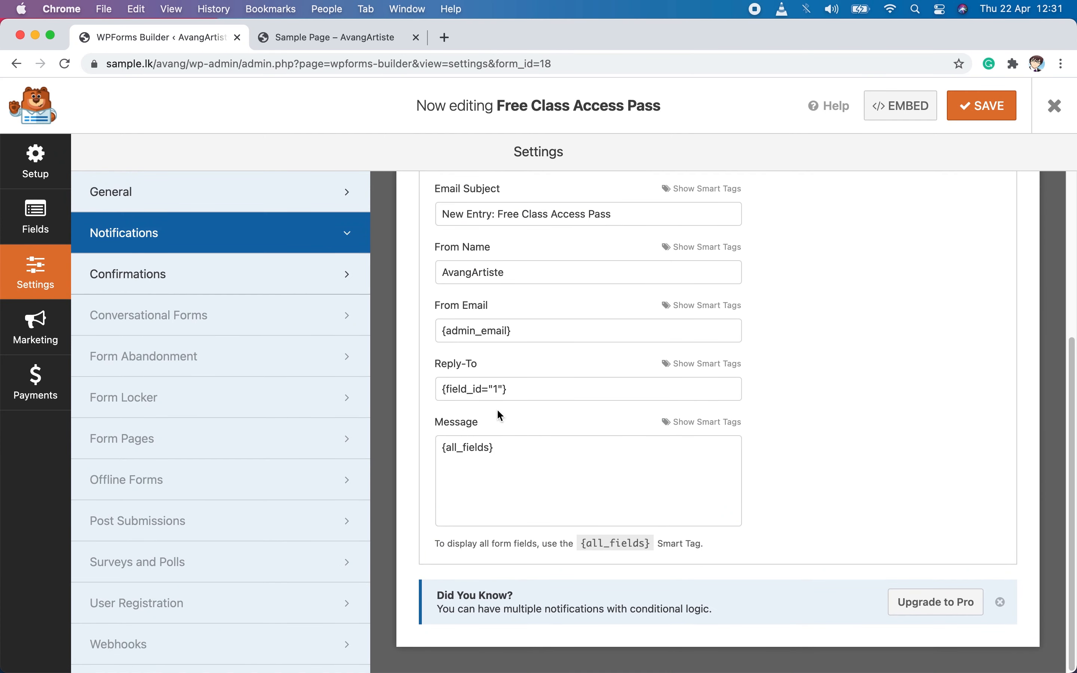
left_click(500, 390)
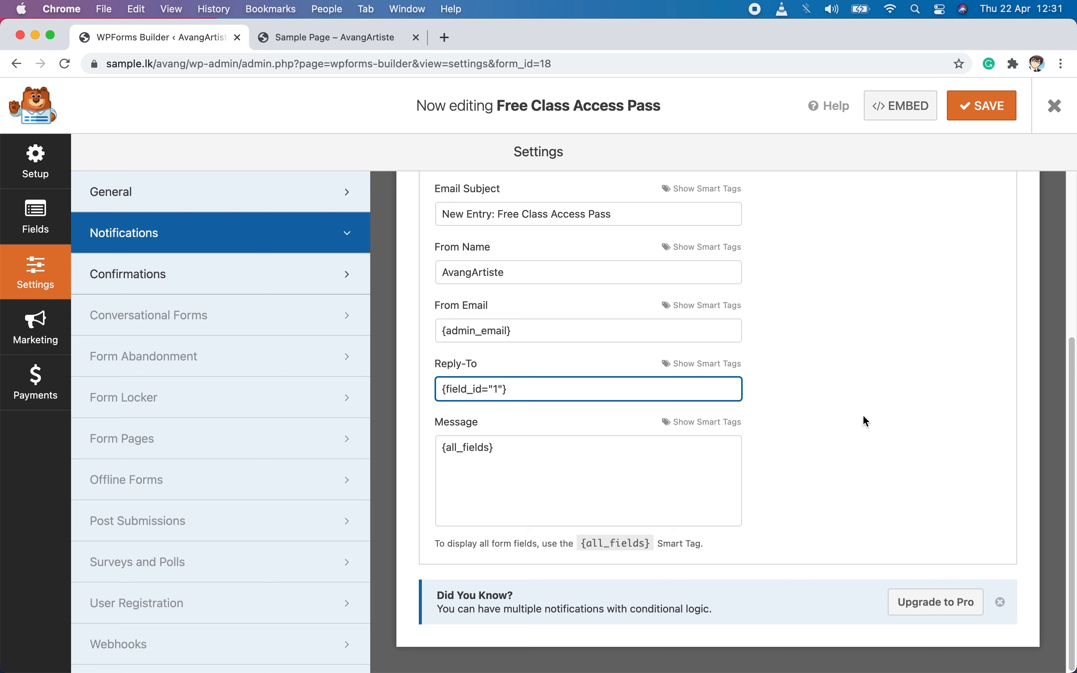
left_click(818, 400)
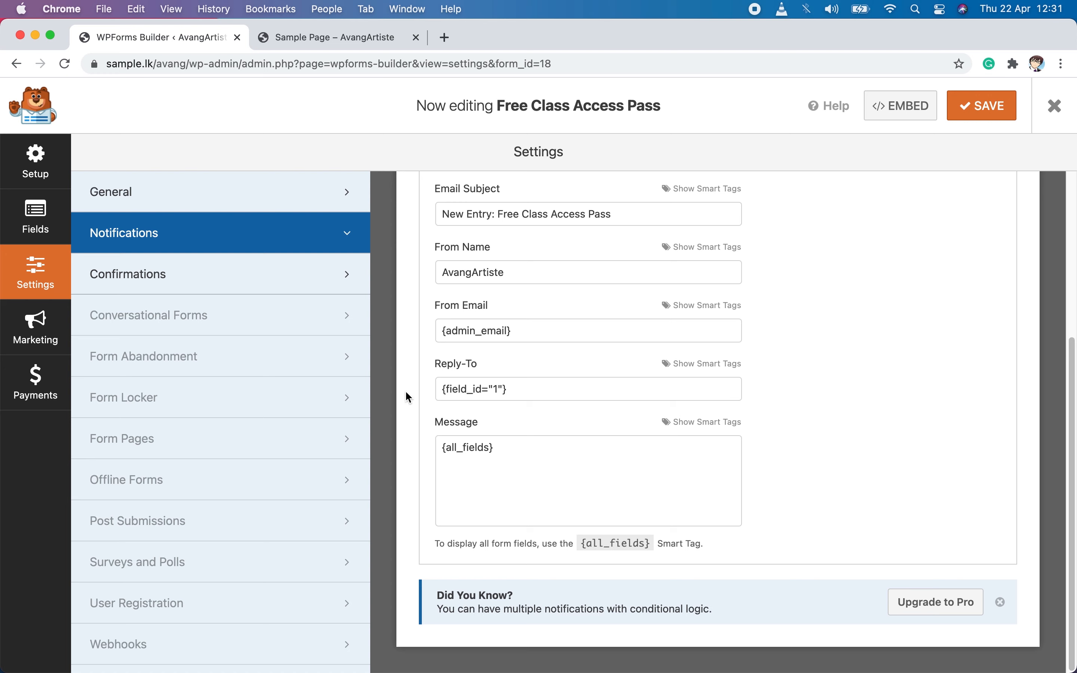
left_click(501, 386)
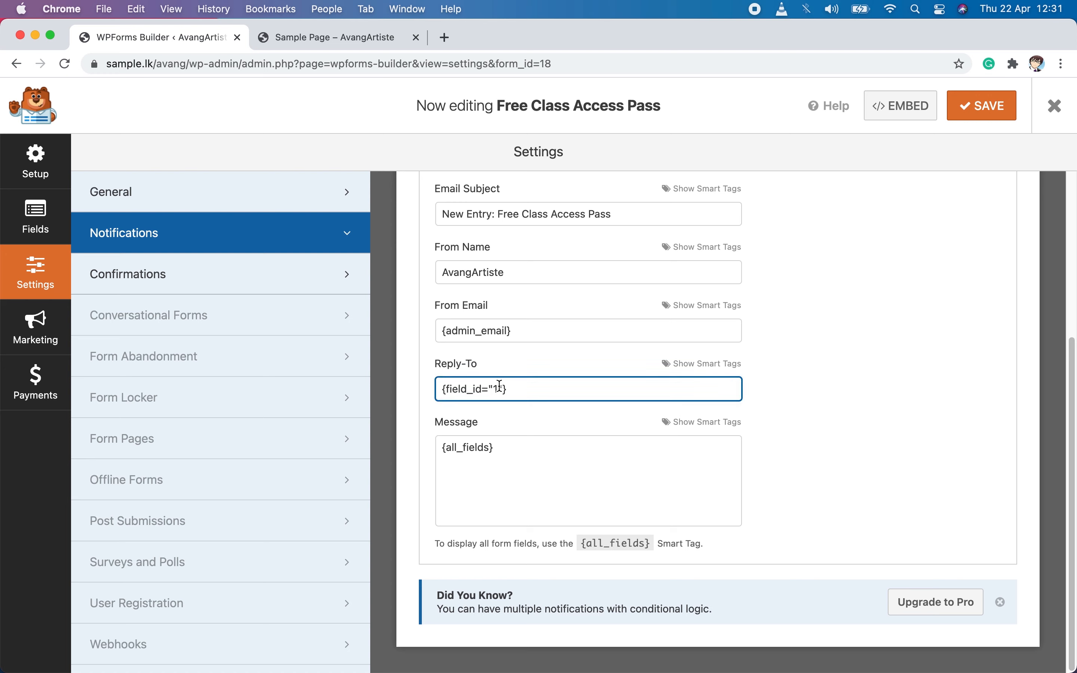
left_click(813, 395)
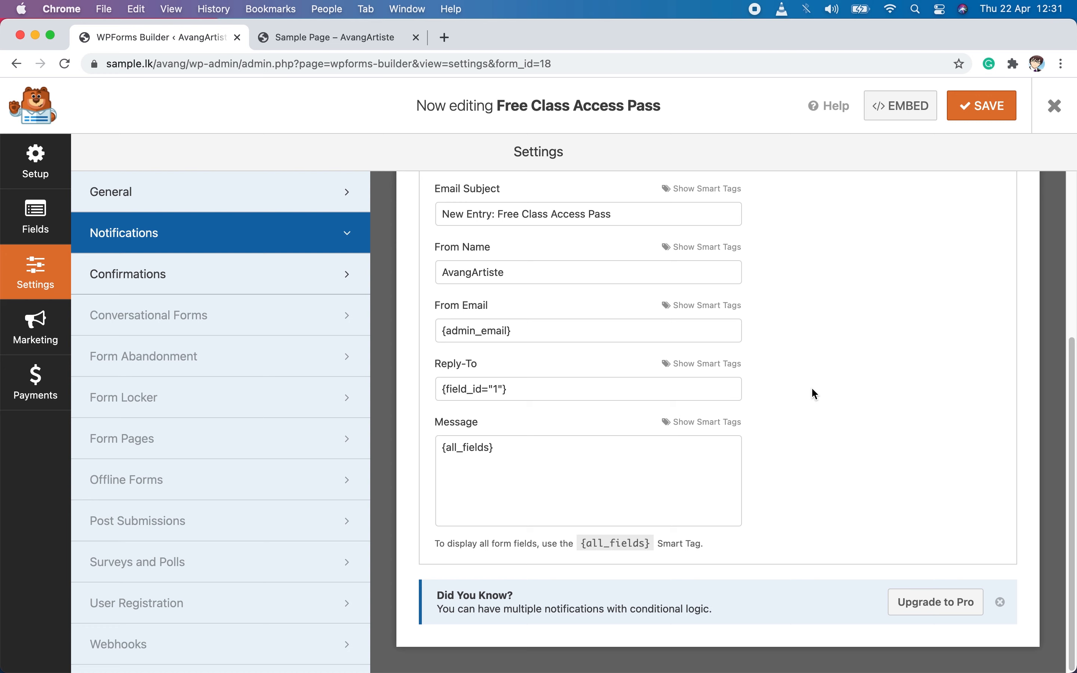
- Inspect the options of the form's Comment or Message field to check its field ID
left_click(562, 483)
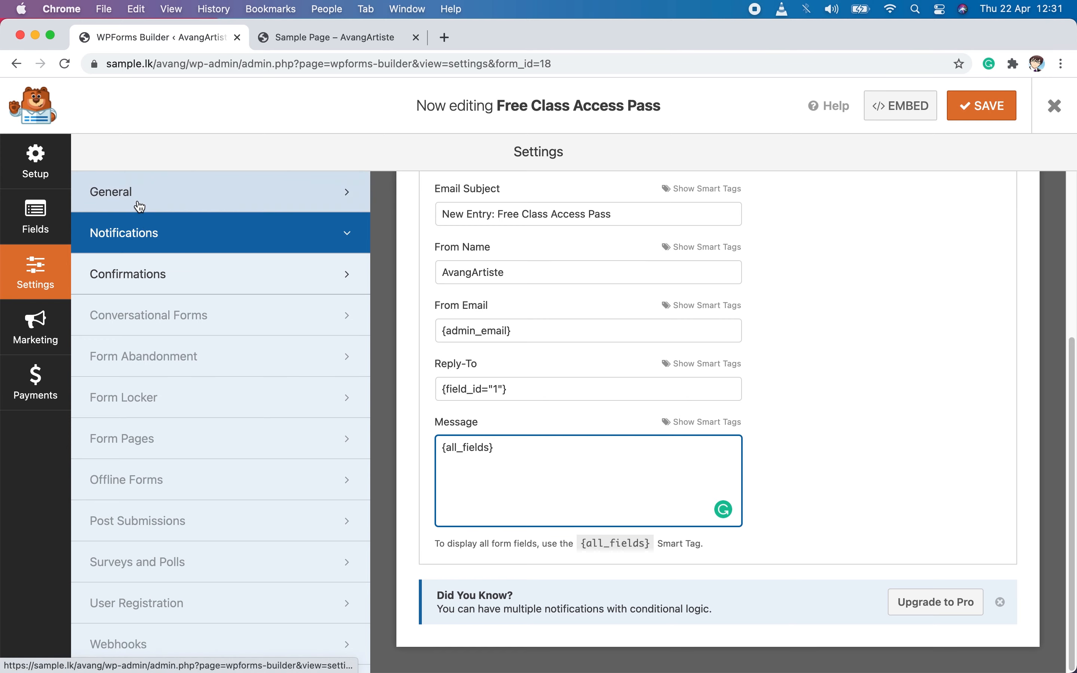
left_click(36, 217)
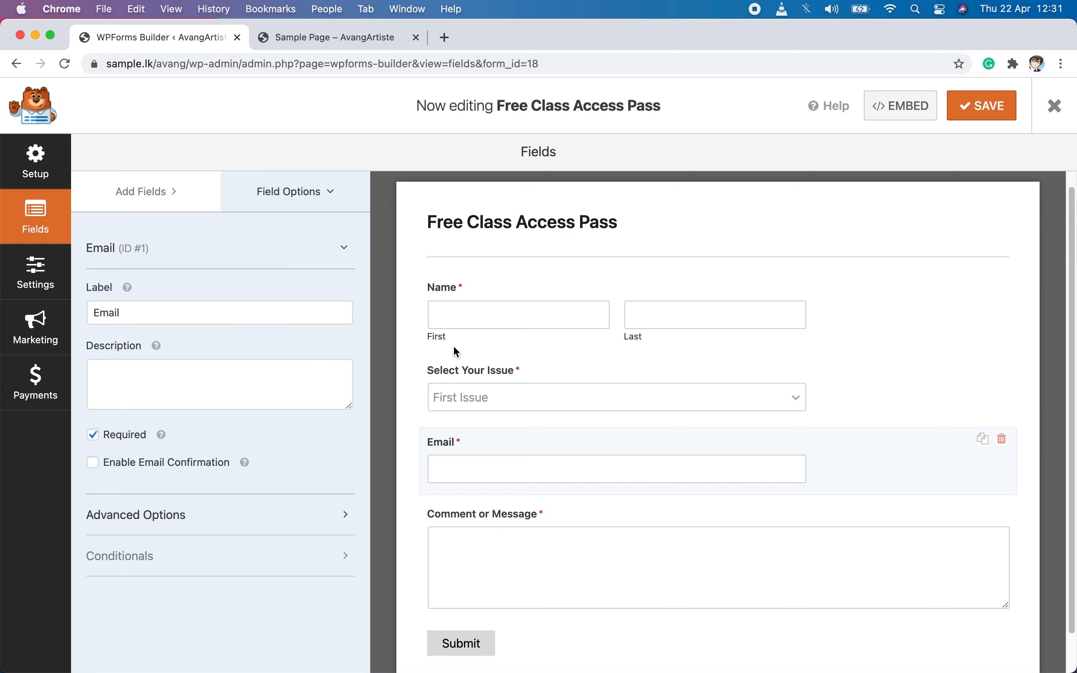
scroll(534, 423, "down", 2)
left_click(625, 485)
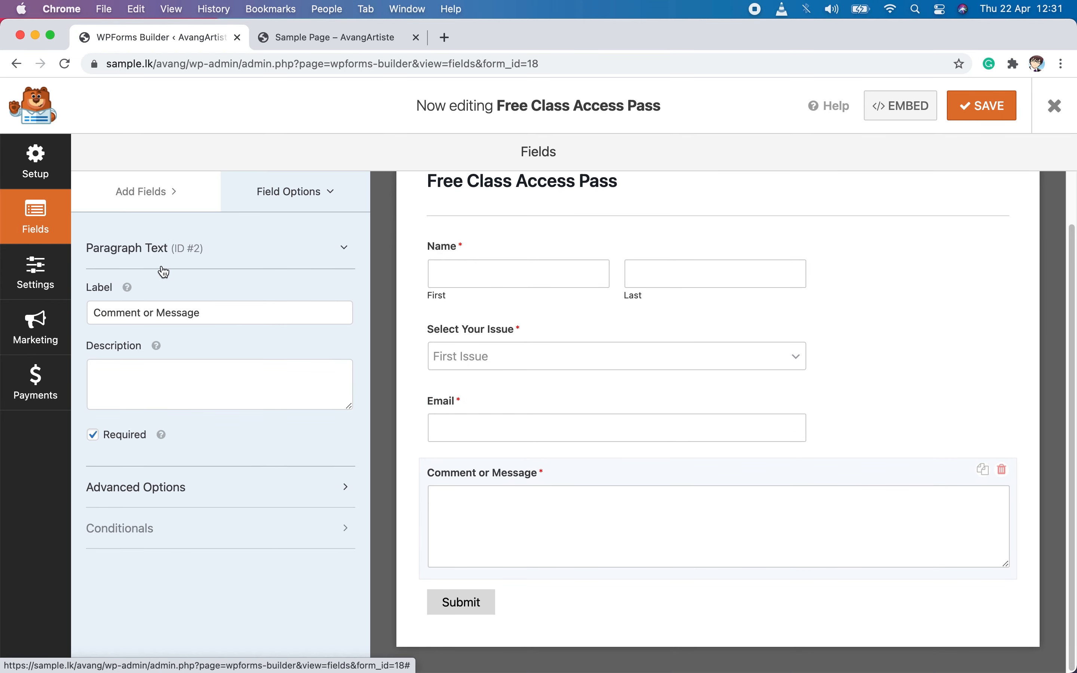
- In the notification settings, replace the Message content with a copy of the Reply-To smart tag {field_id="1"}
left_click(35, 272)
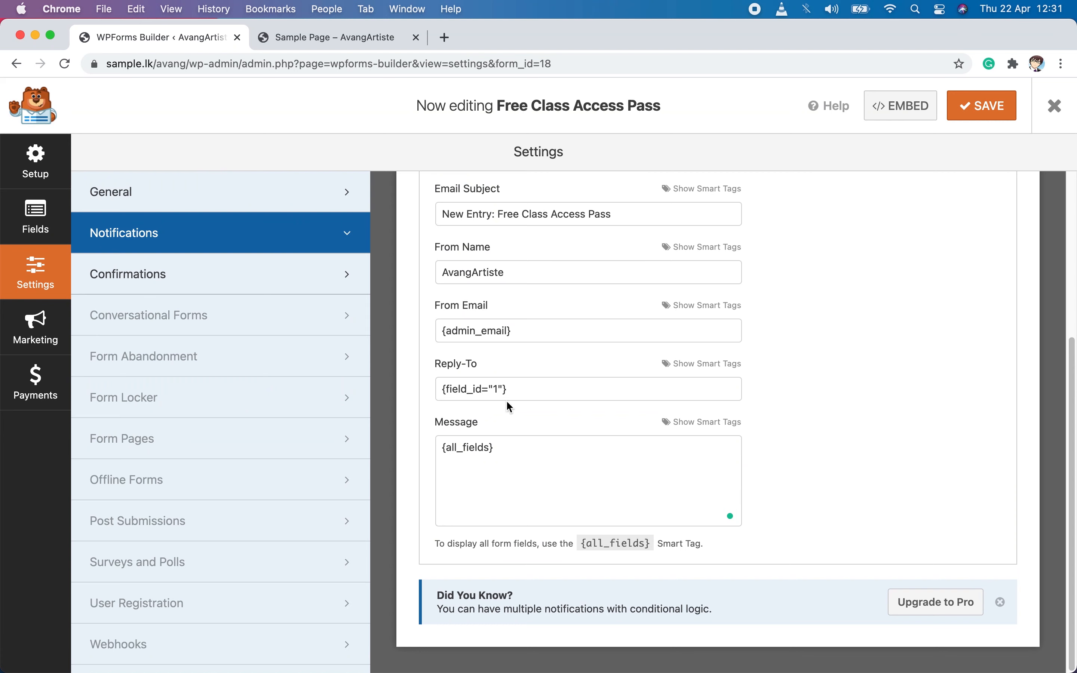
left_click(514, 387)
left_click_drag(507, 388, 438, 379)
key("super+c")
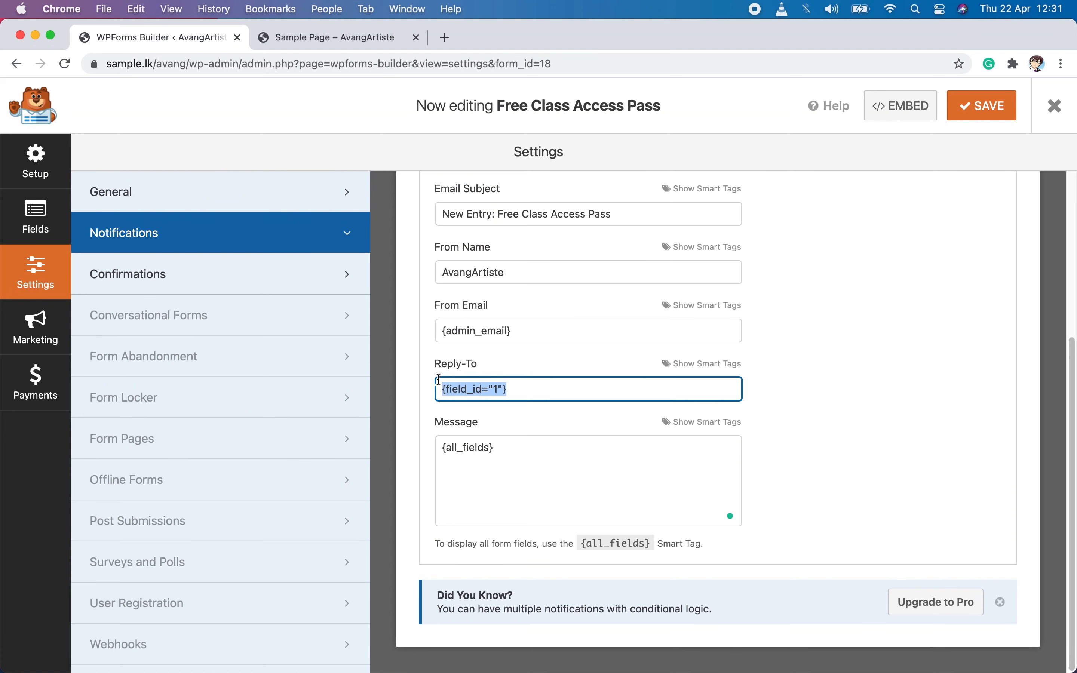
left_click(512, 448)
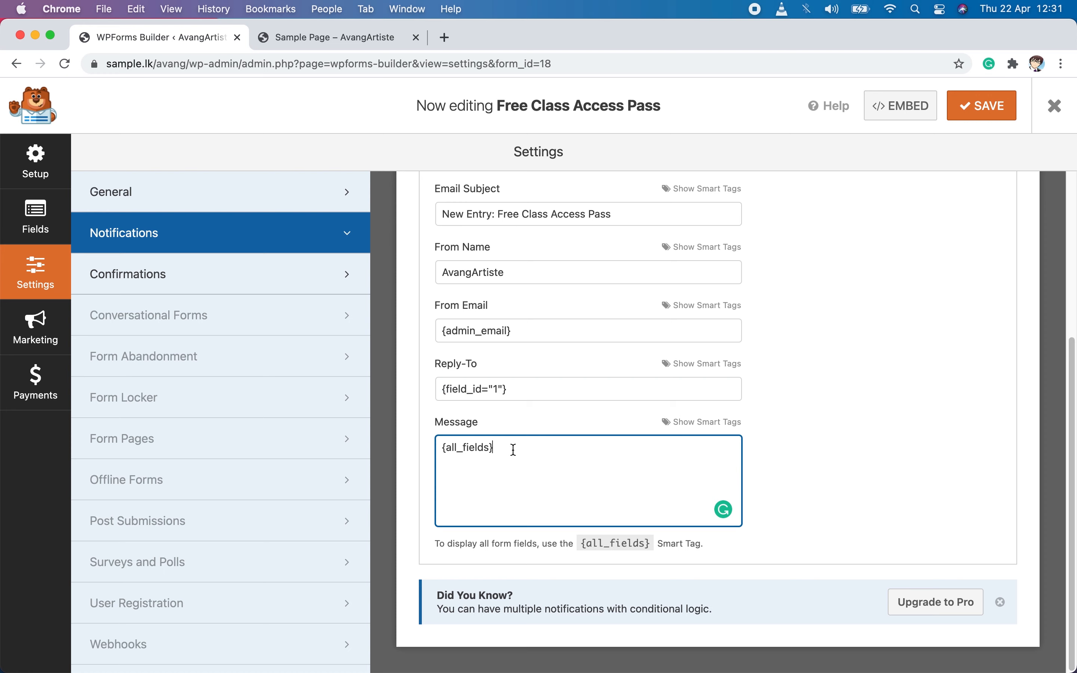
left_click_drag(512, 447, 402, 452)
key("super+v")
- Change the field ID in the Message smart tag to 2, giving {field_id="2"}, and save the form
left_click(501, 447)
key("BackSpace")
type("2")
left_click(972, 106)
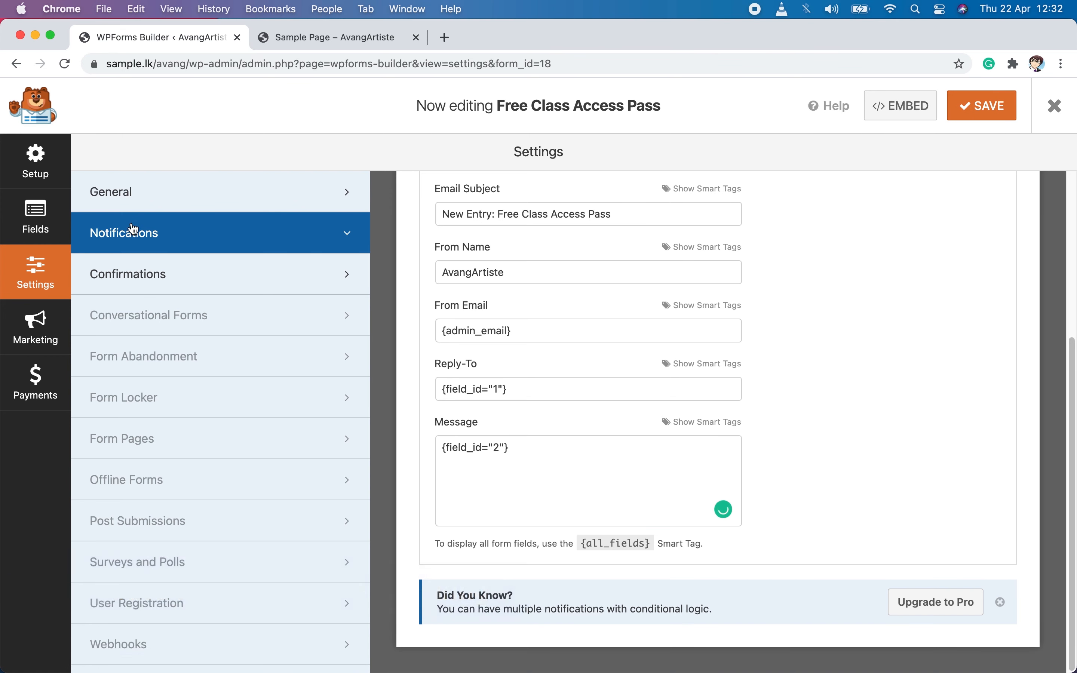
- Return to the form's fields and view the options of the Name field
left_click(36, 217)
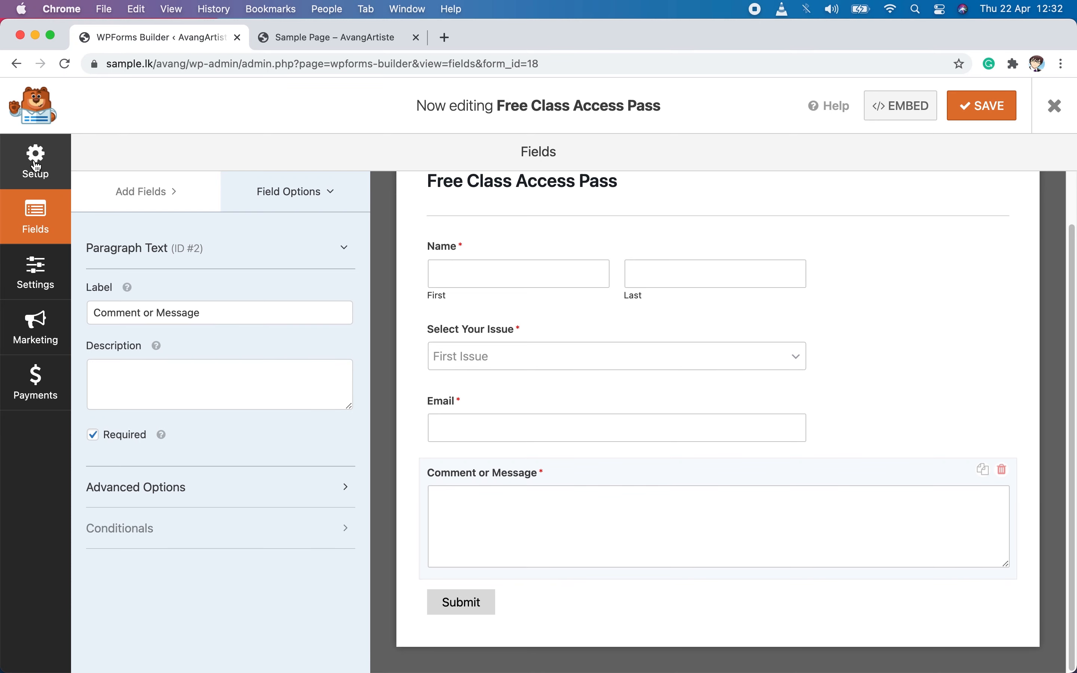
left_click(324, 194)
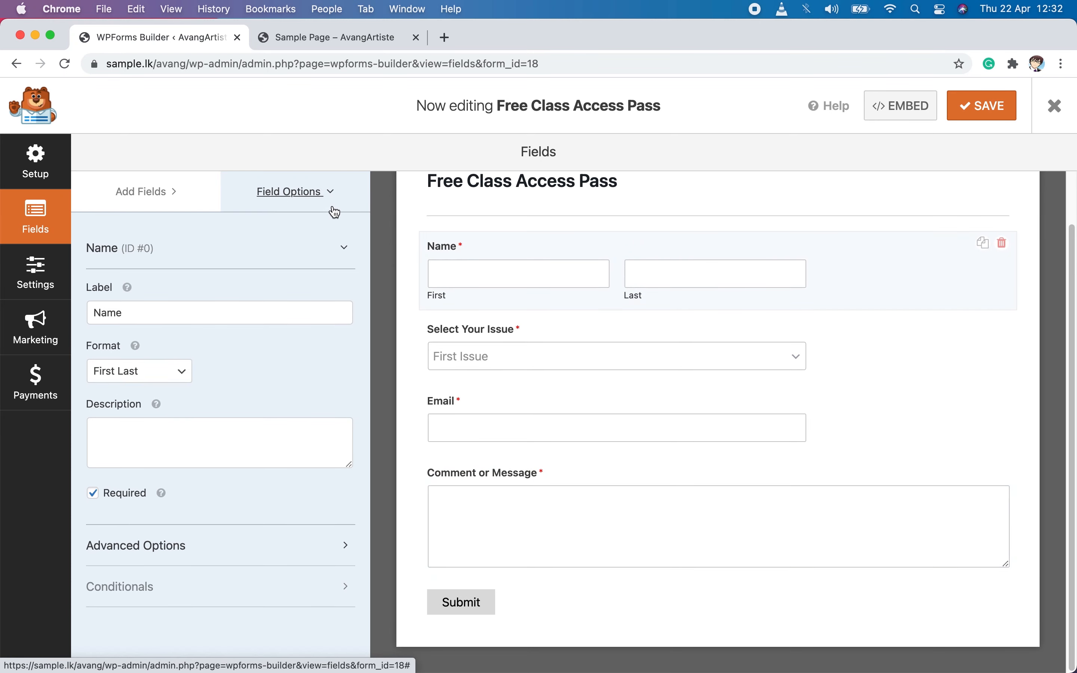
scroll(772, 325, "up", 2)
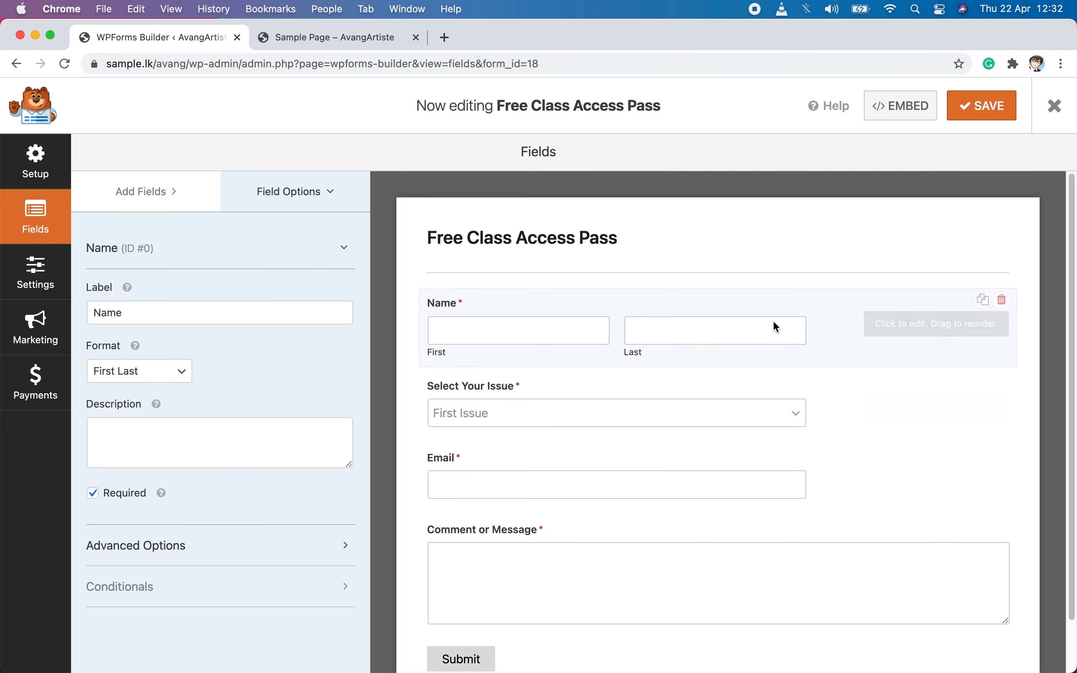